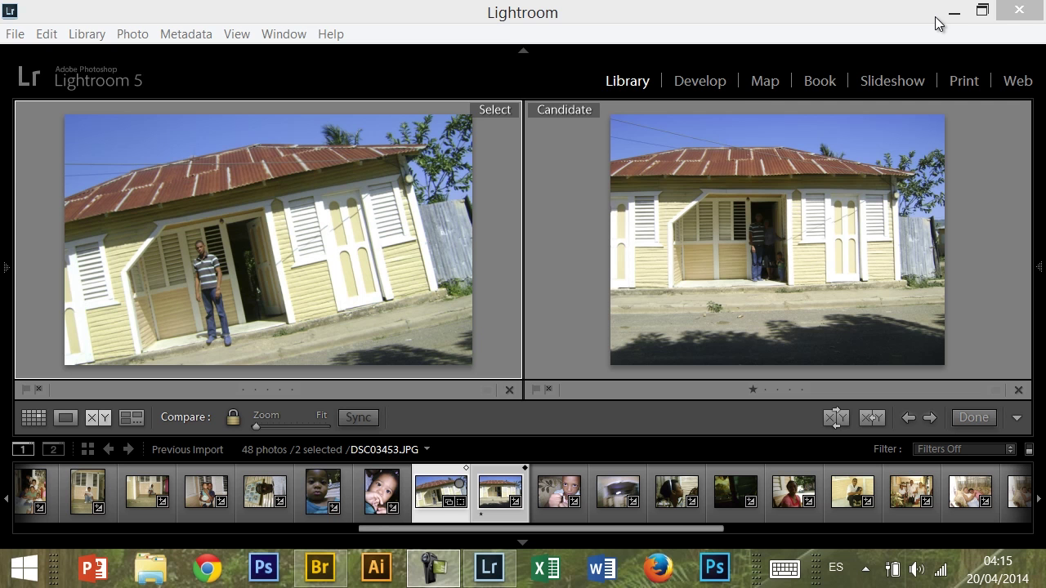
# Switch to Adobe Bridge to view the 'los encuadres' framing example photos
pyautogui.click(312, 577)
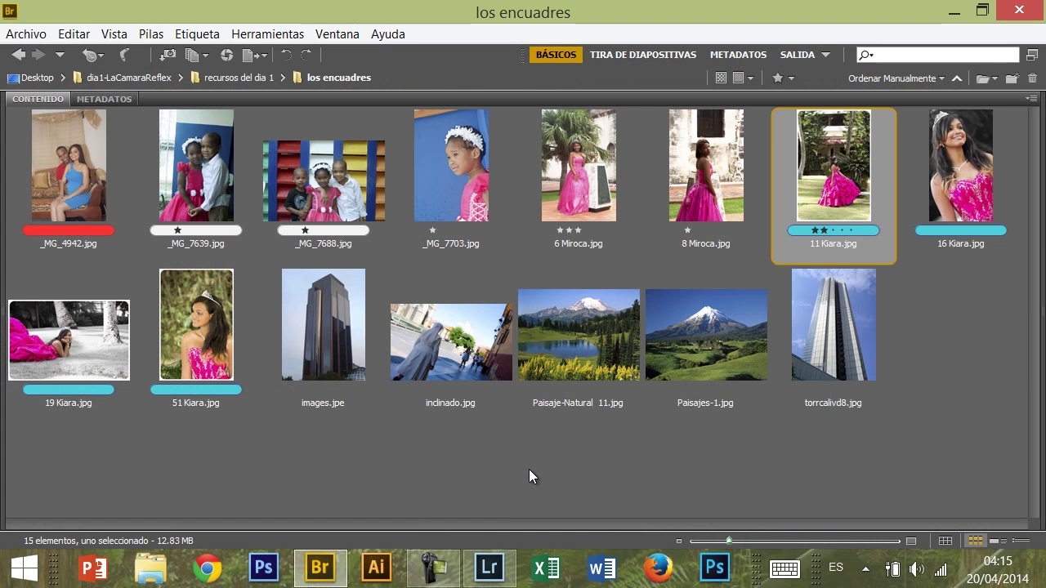
pyautogui.click(212, 376)
pyautogui.press('space')
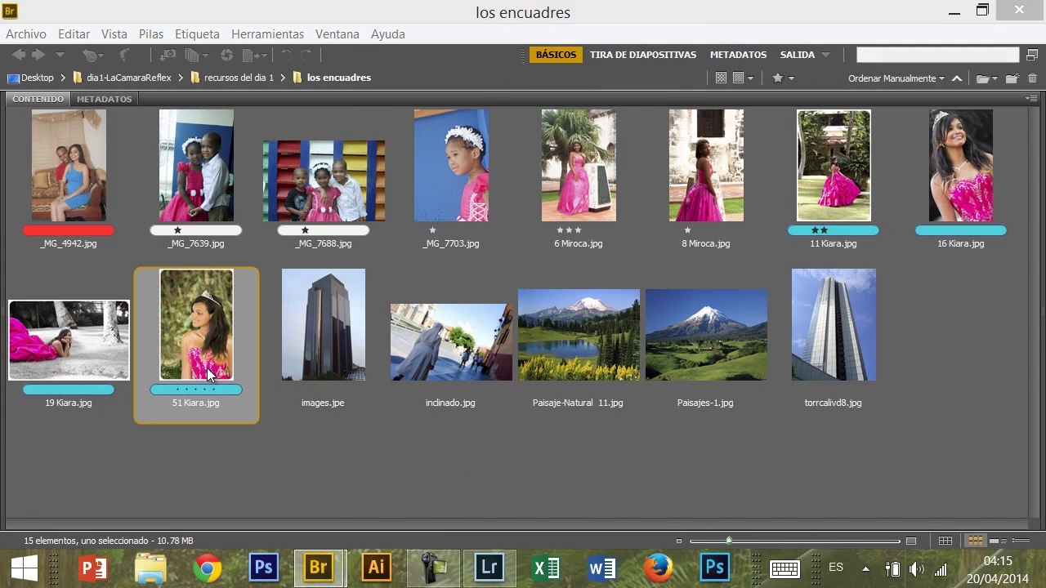
pyautogui.press('space')
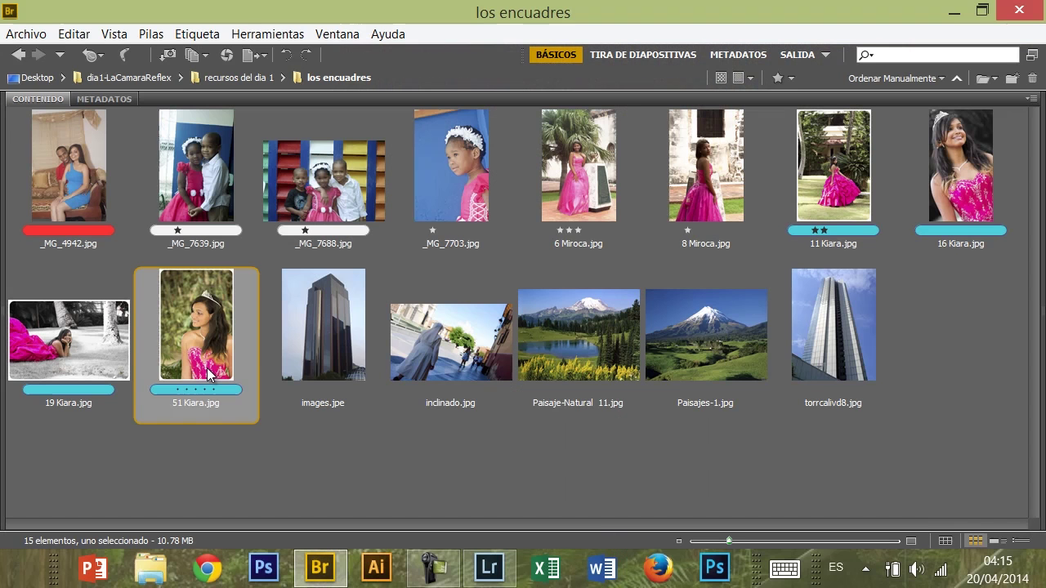
pyautogui.click(68, 337)
pyautogui.press('space')
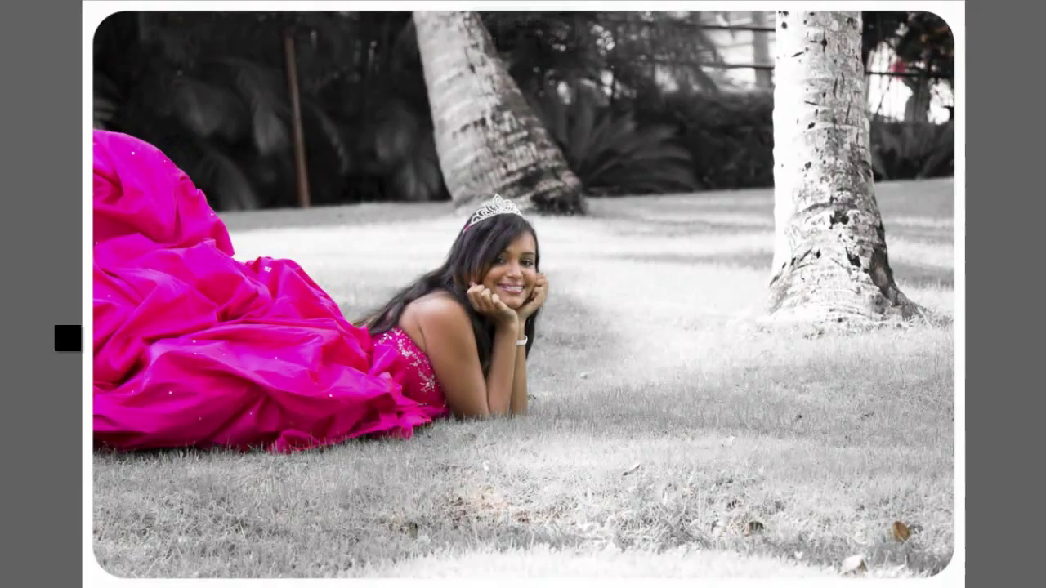
pyautogui.press('space')
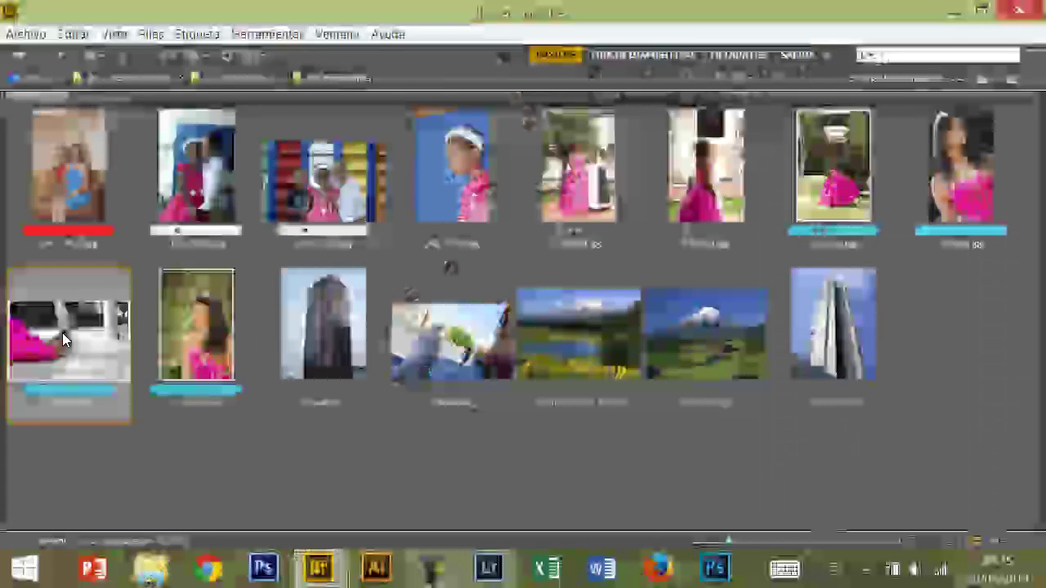
pyautogui.click(502, 352)
pyautogui.press('space')
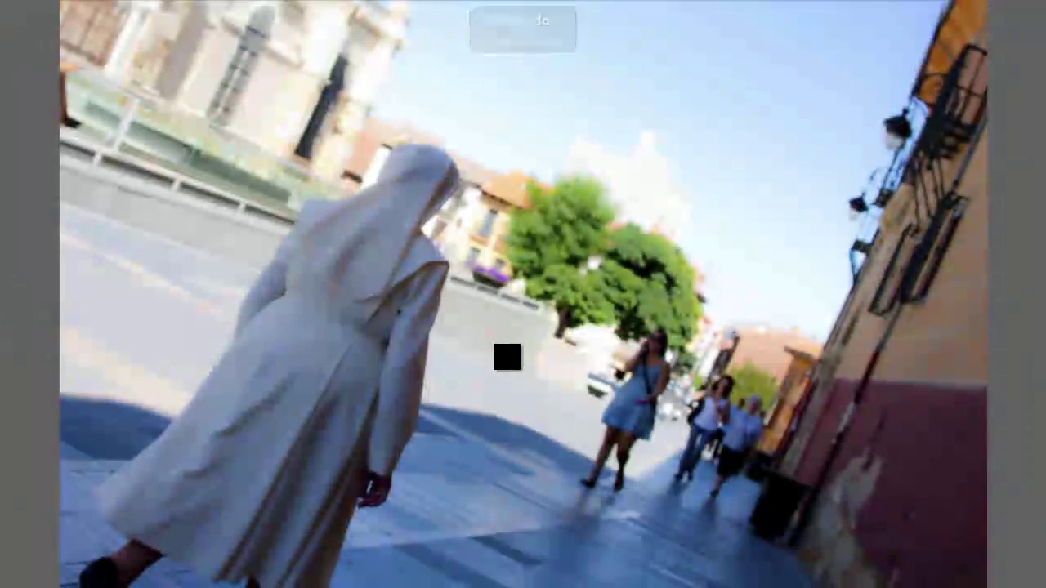
pyautogui.press('space')
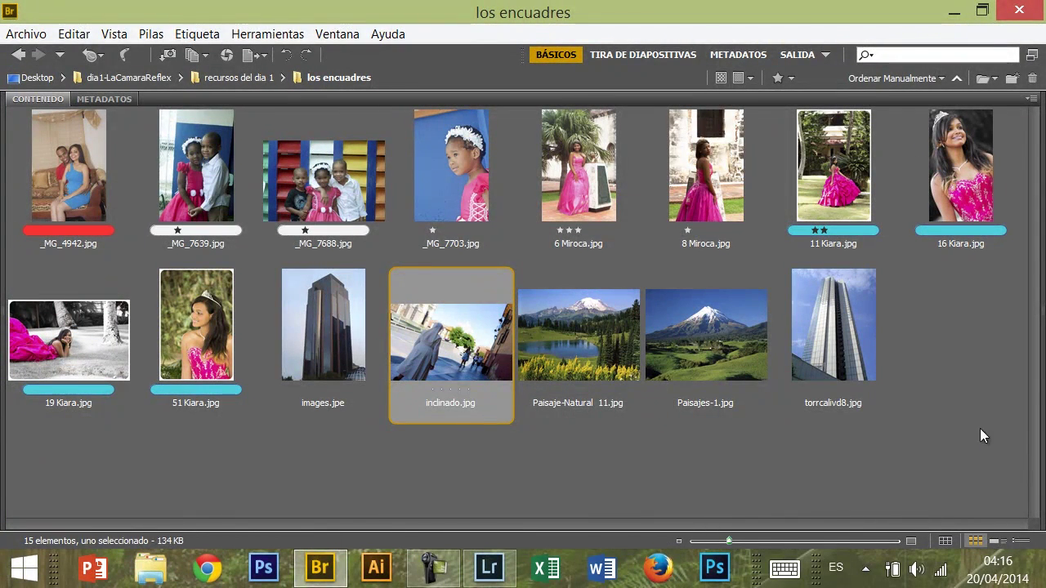
pyautogui.click(861, 347)
pyautogui.press('space')
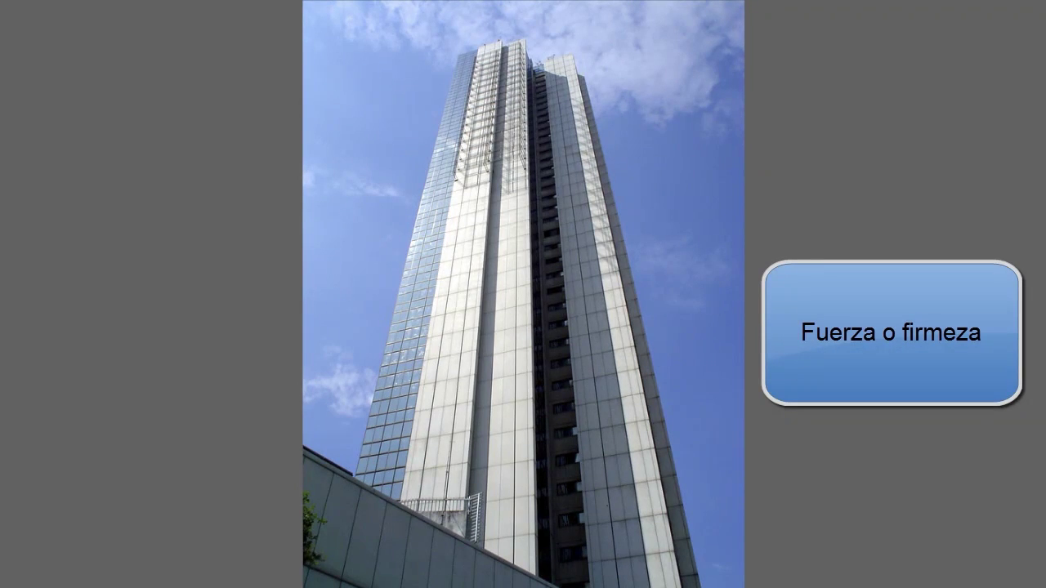
pyautogui.press('space')
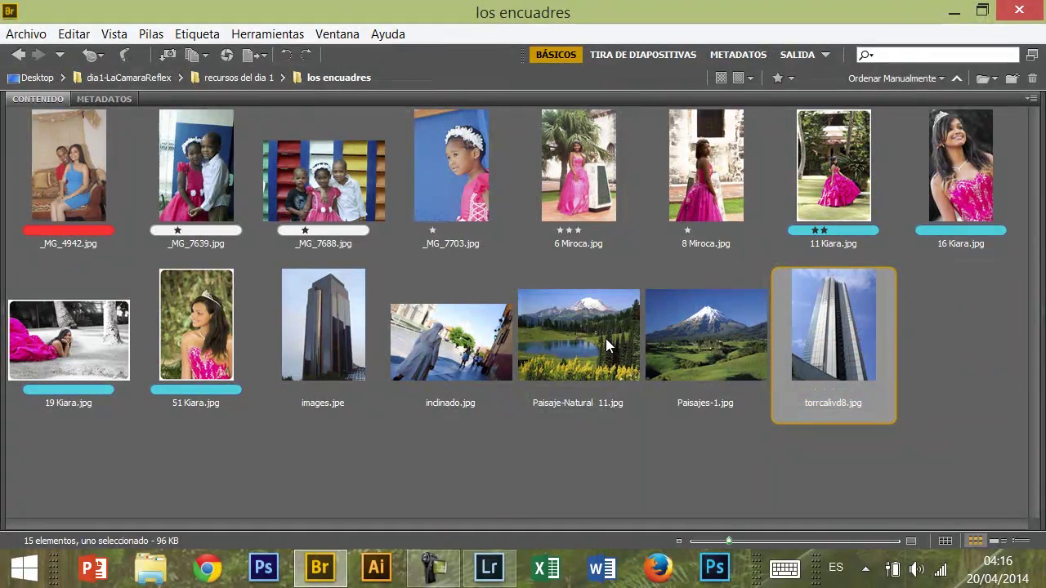
pyautogui.click(711, 349)
pyautogui.press('space')
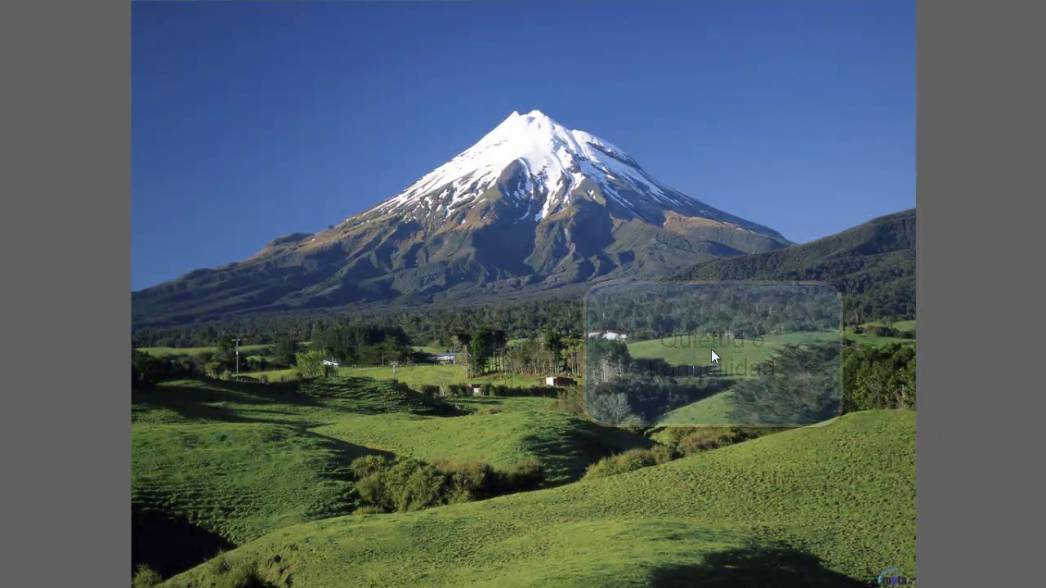
pyautogui.press('space')
pyautogui.click(473, 342)
pyautogui.press('space')
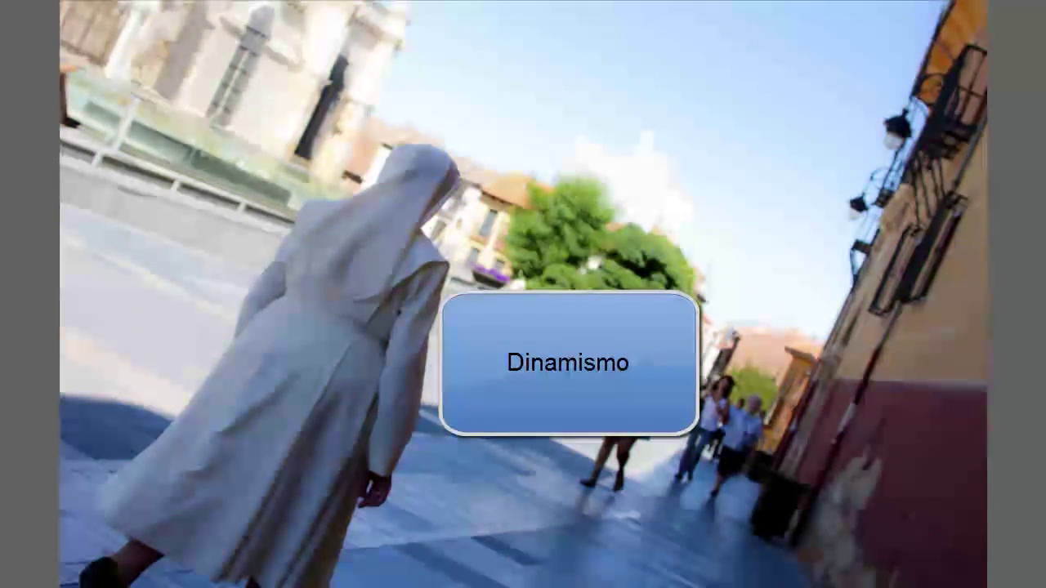
pyautogui.press('space')
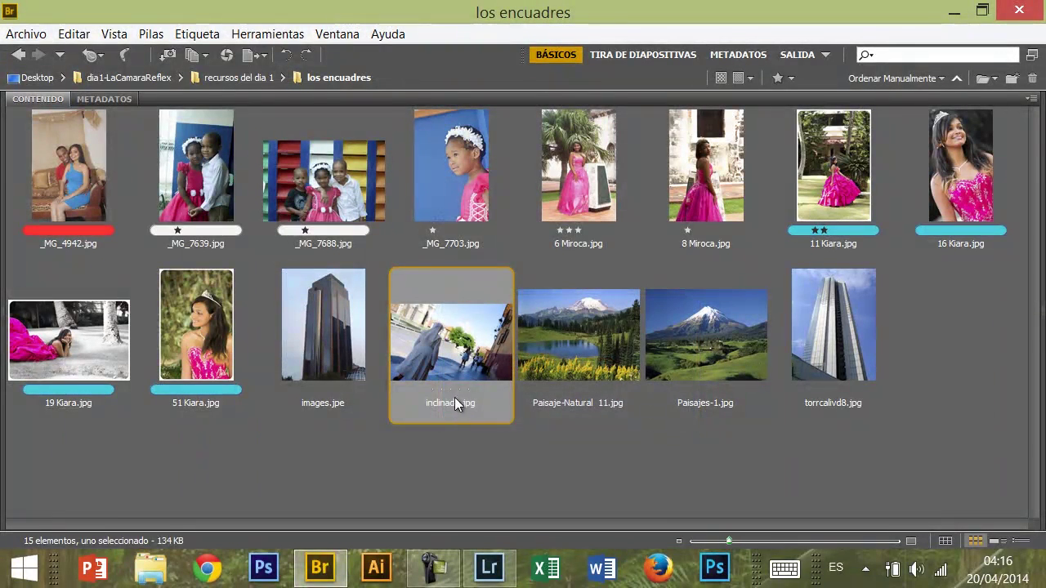
pyautogui.click(372, 453)
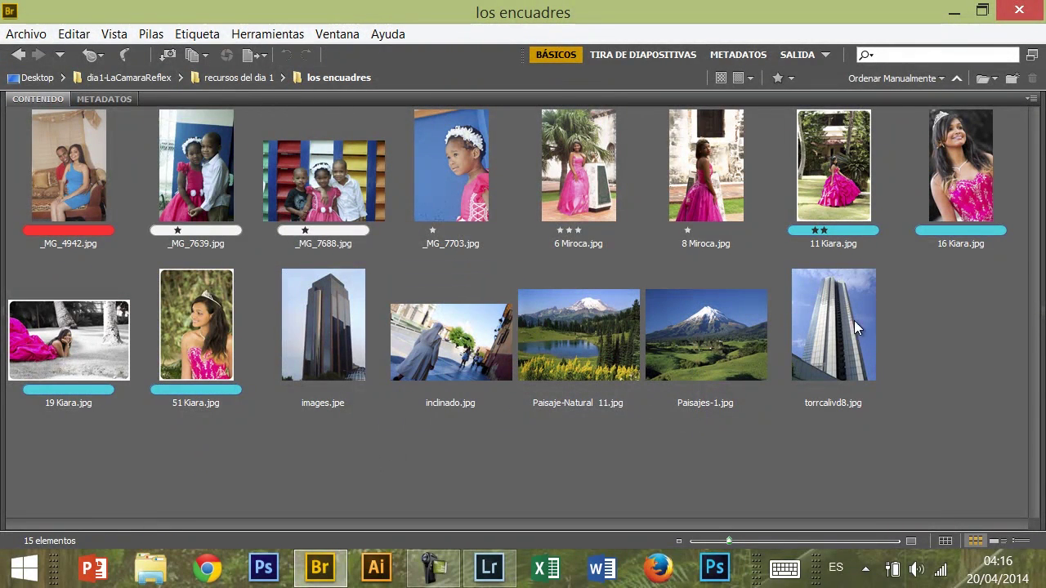
pyautogui.click(959, 183)
# Preview the 16 Kiara.jpg portrait full screen, then return to Lightroom's house photo comparison
pyautogui.press('space')
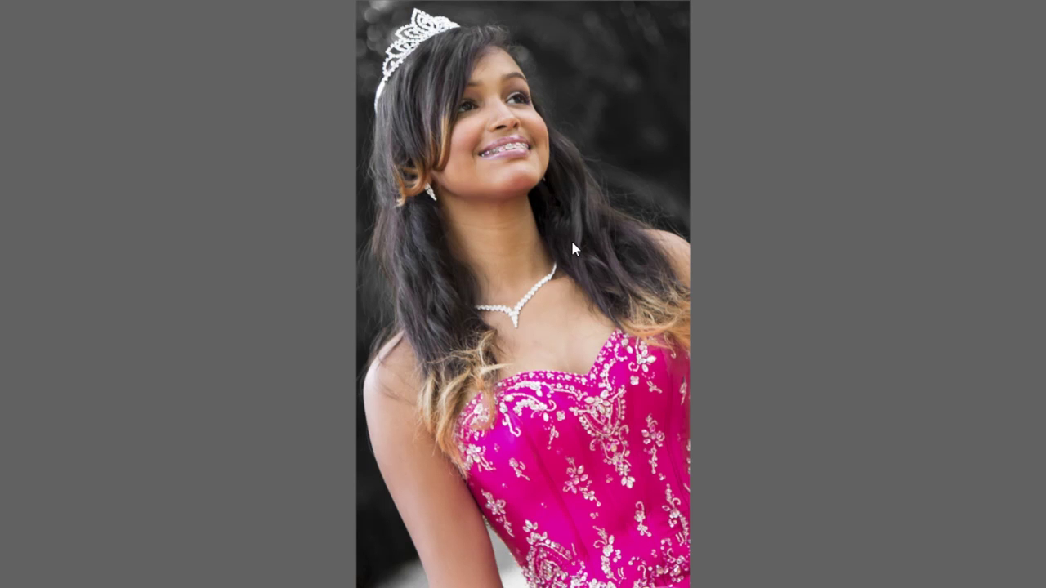
pyautogui.press('space')
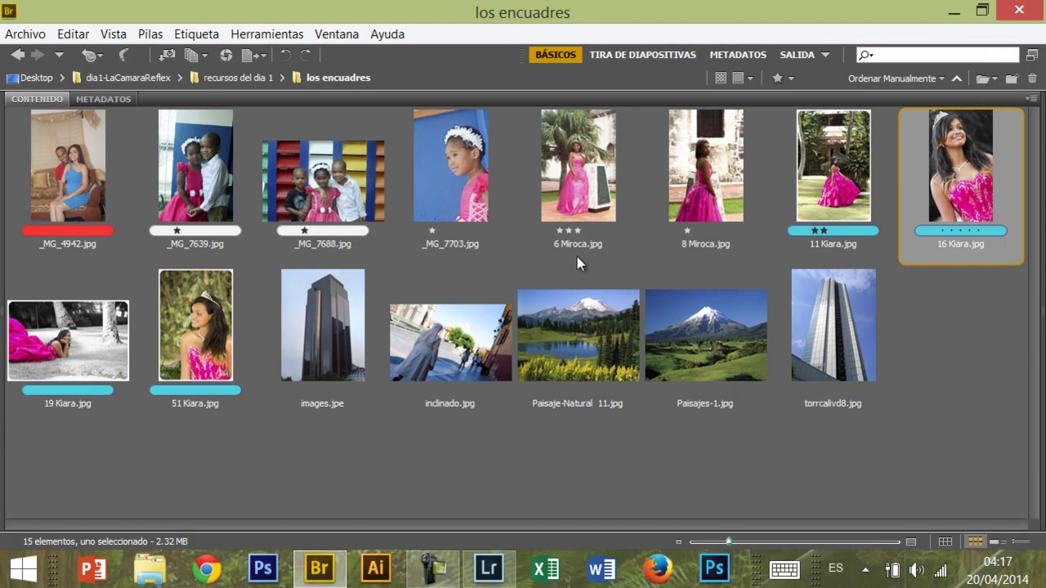
pyautogui.click(489, 569)
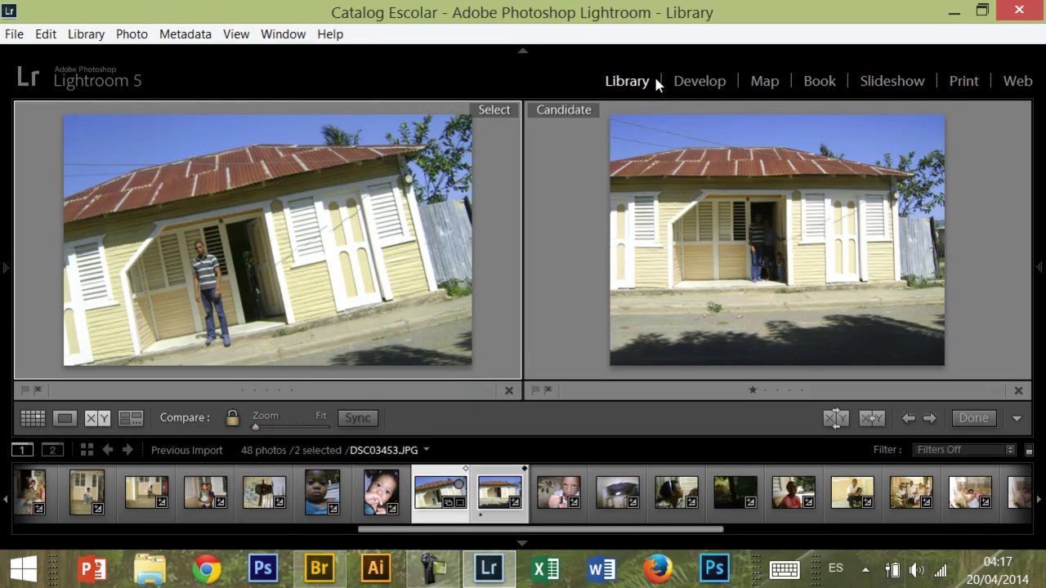
# Open the tilted house photo in Develop and rotate it under the Crop & Straighten frame to level it
pyautogui.click(695, 81)
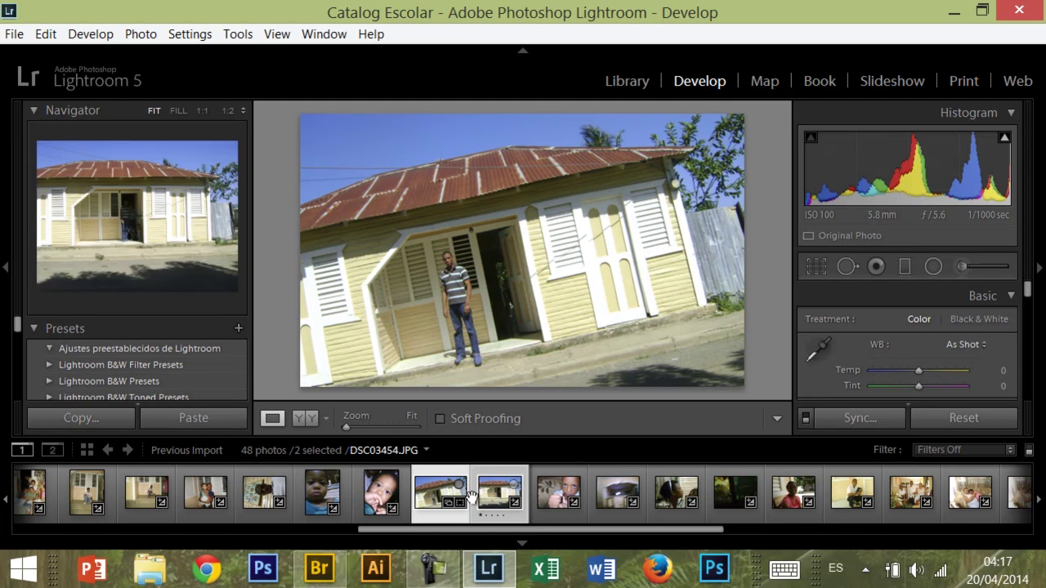
pyautogui.press('r')
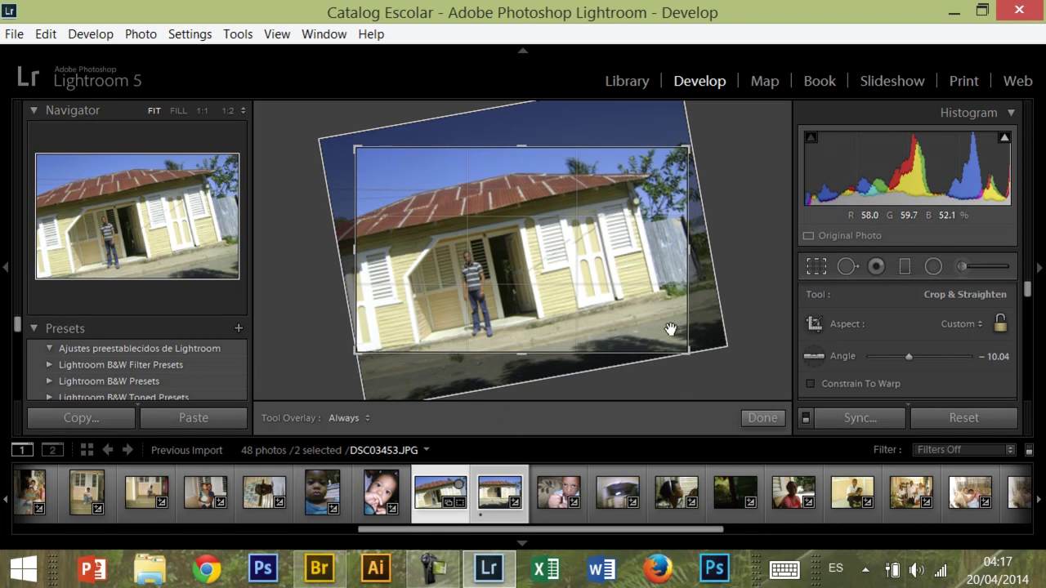
pyautogui.moveTo(698, 368); pyautogui.dragTo(688, 410)
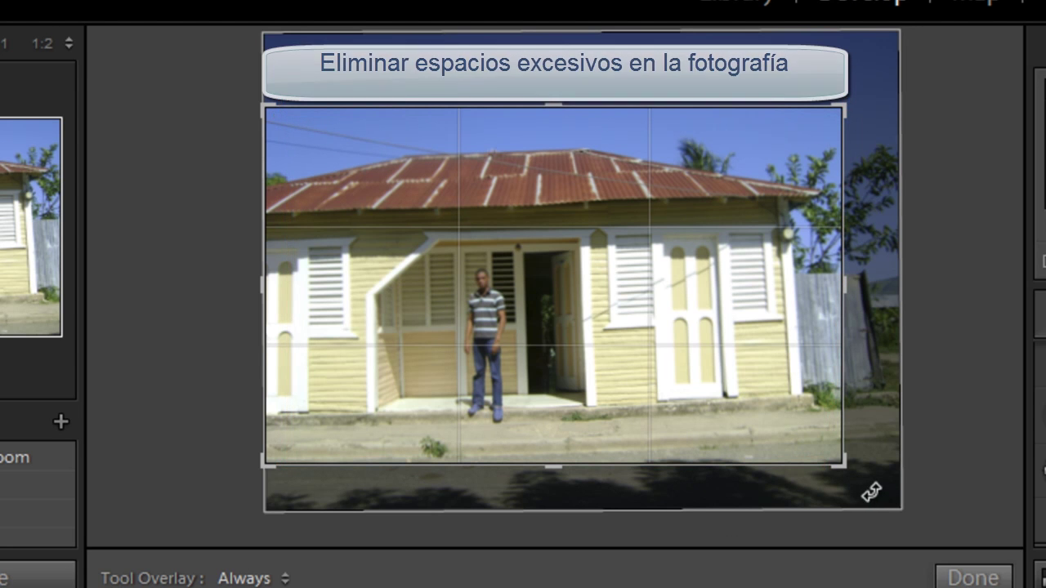
pyautogui.moveTo(865, 487)
pyautogui.mouseDown()
pyautogui.moveTo(871, 499)
pyautogui.moveTo(946, 437)
pyautogui.mouseUp()
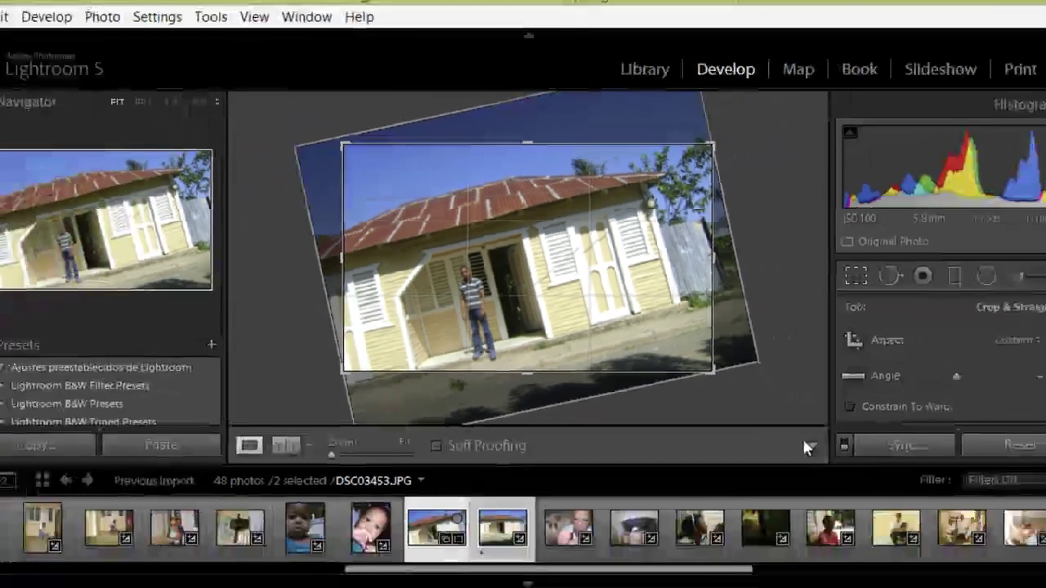
# Apply the crop and rotation, then go back to the Library Compare view of both house photos
pyautogui.click(803, 438)
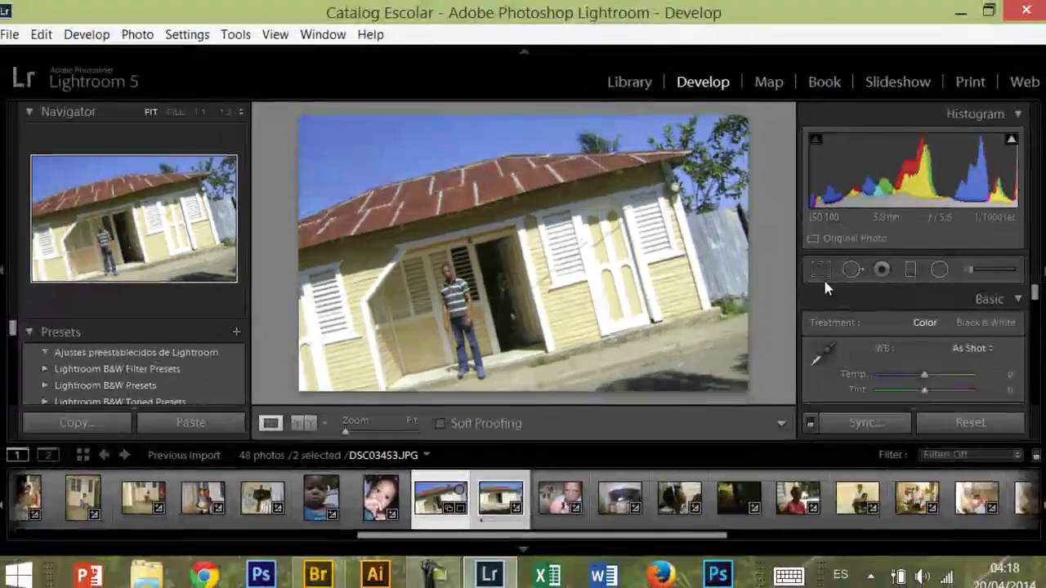
pyautogui.click(631, 82)
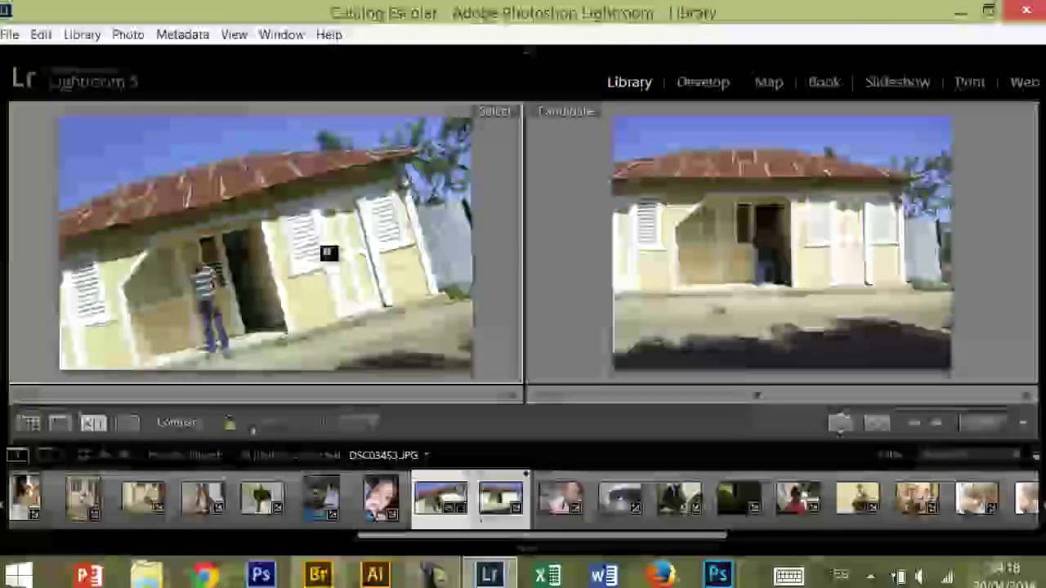